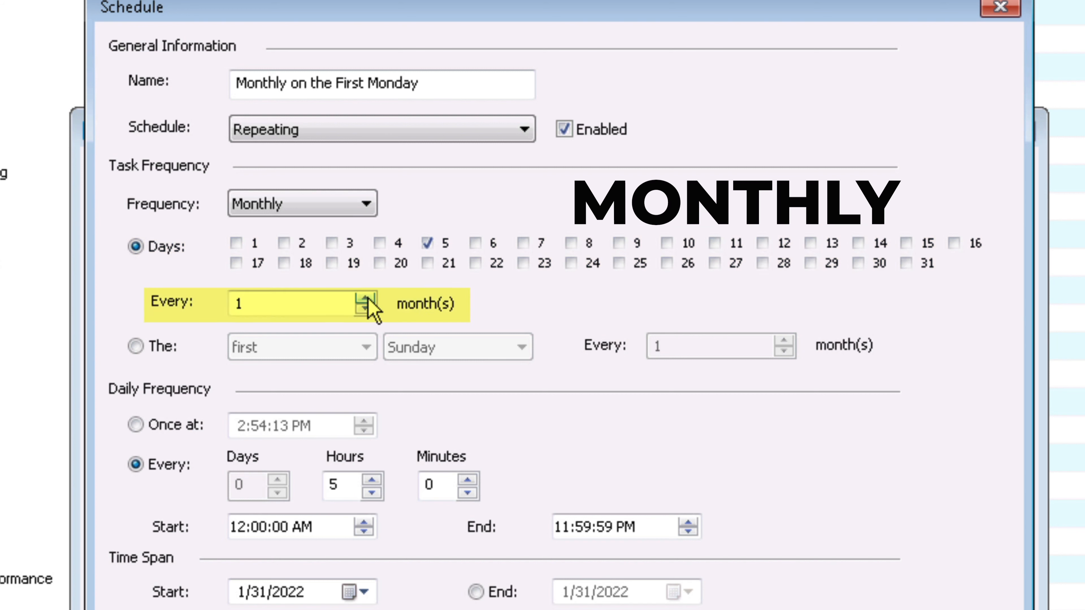
left_click(366, 299)
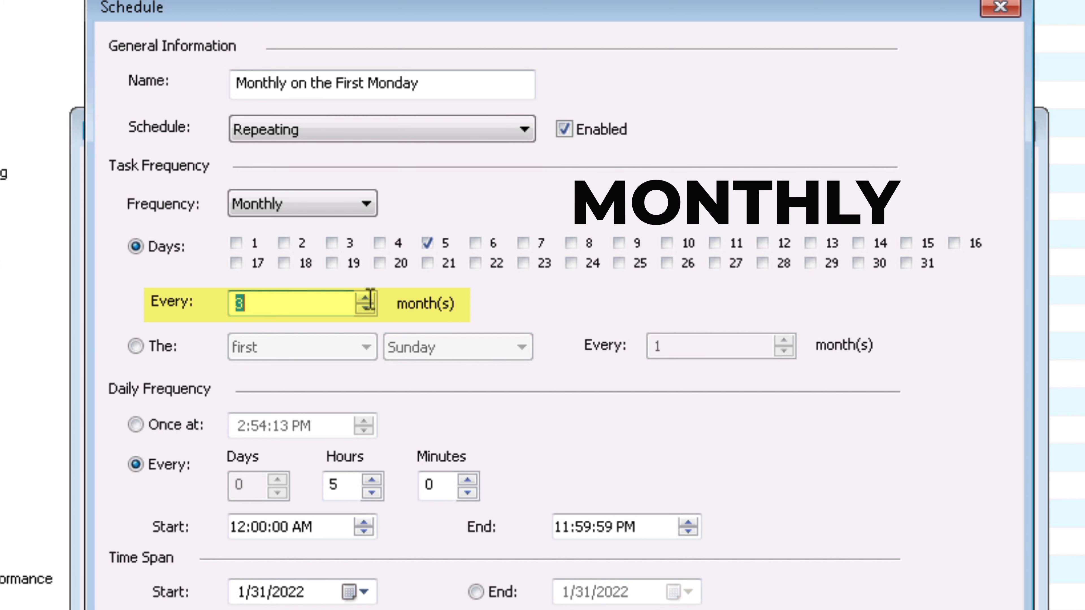
left_click(366, 308)
left_click(366, 309)
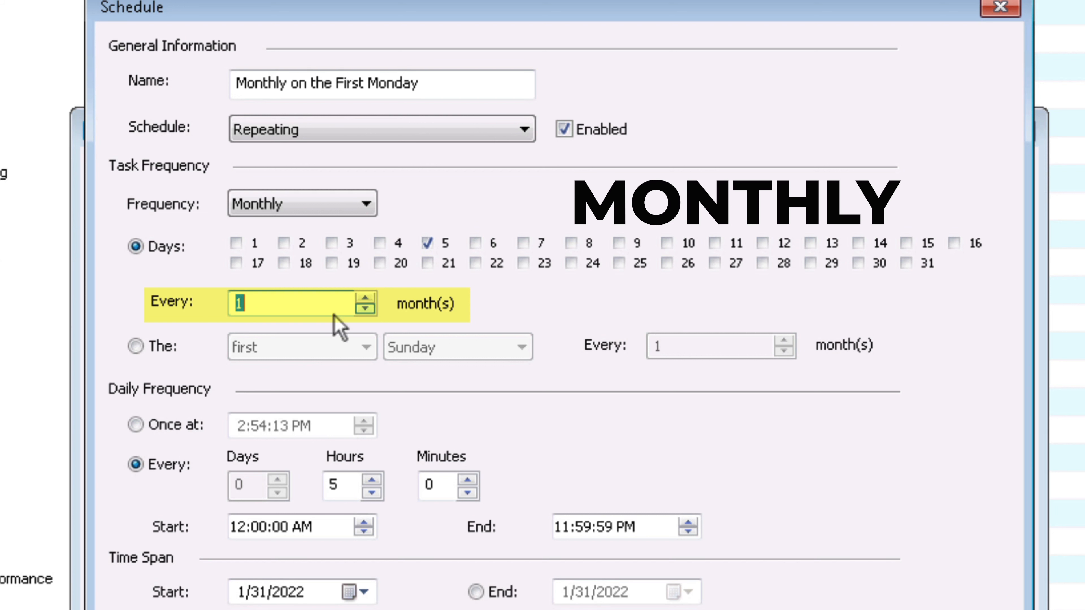
Set the monthly schedule to run on the first Monday of every 2 months
left_click(136, 347)
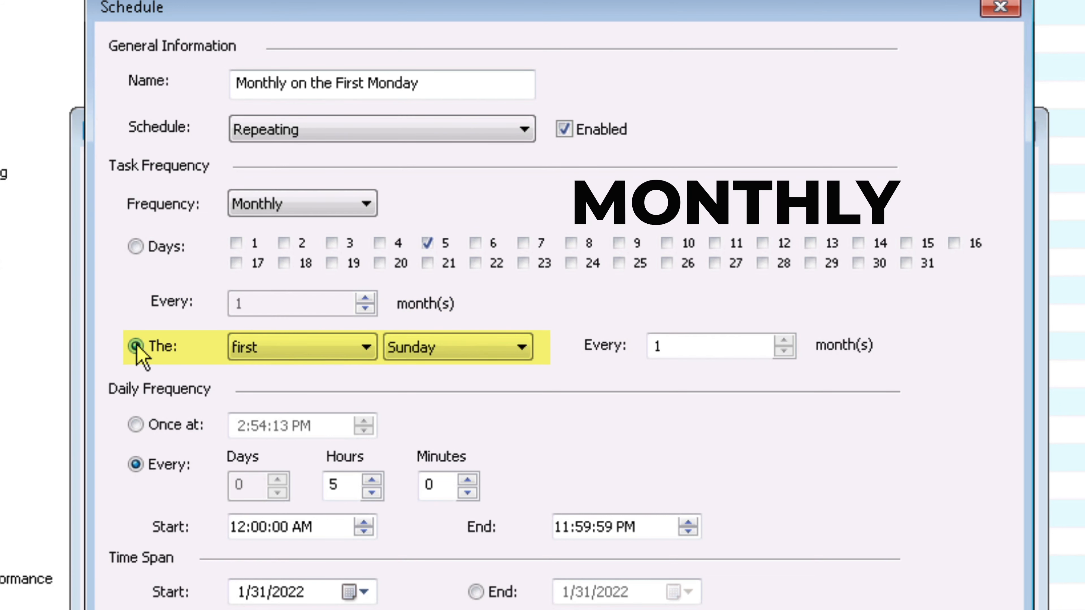
left_click(259, 353)
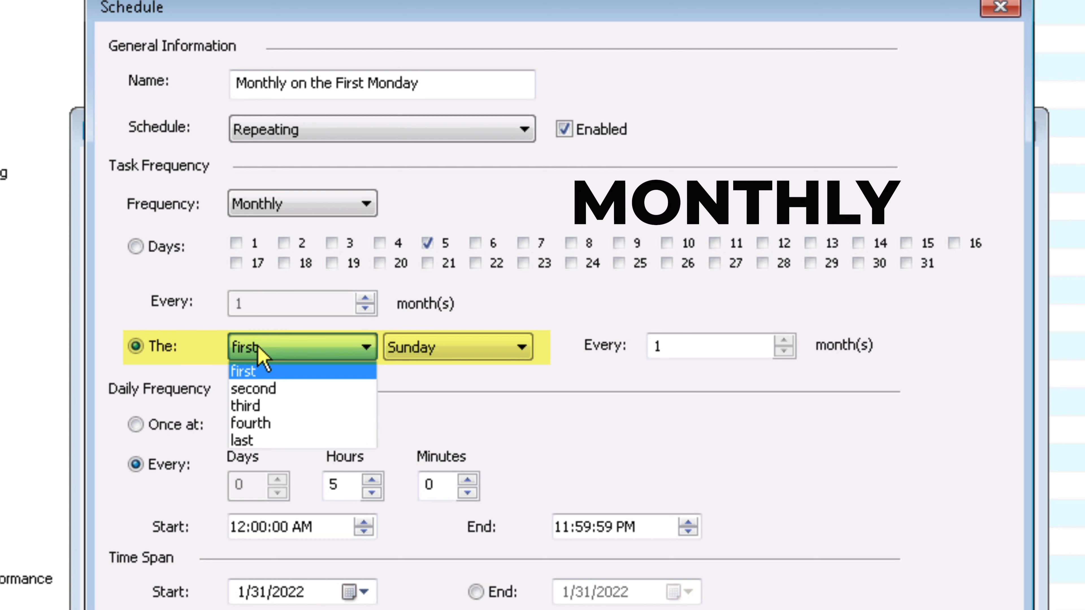
left_click(281, 372)
left_click(461, 351)
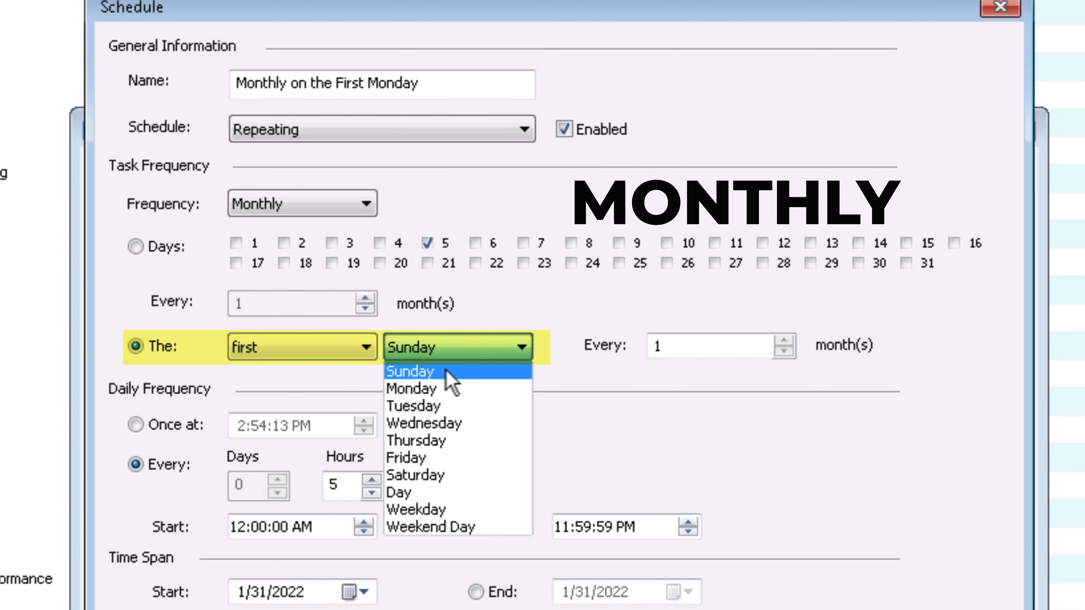
left_click(436, 389)
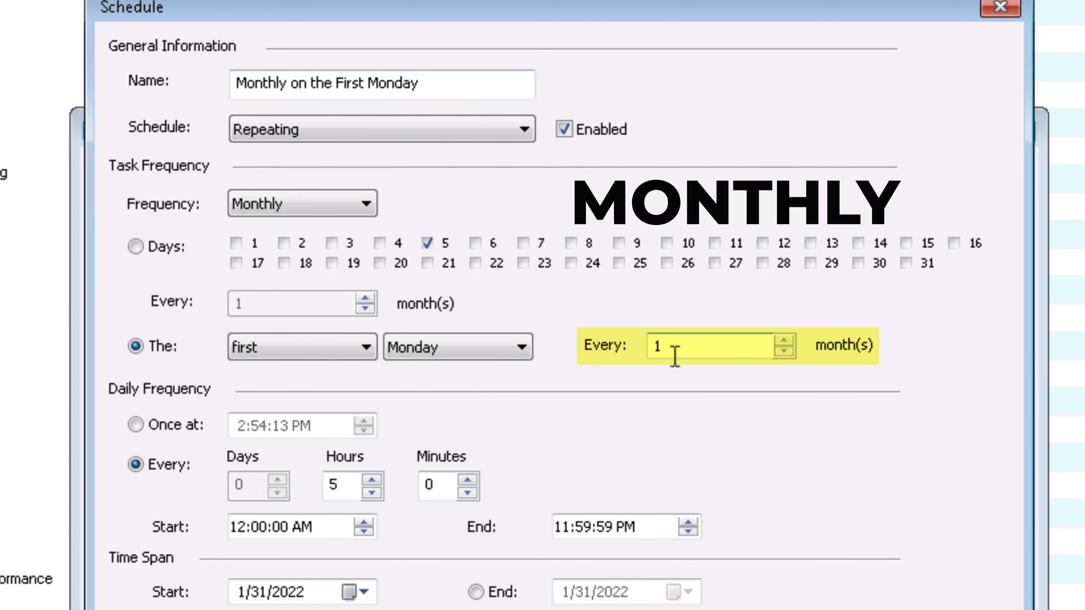
left_click(784, 340)
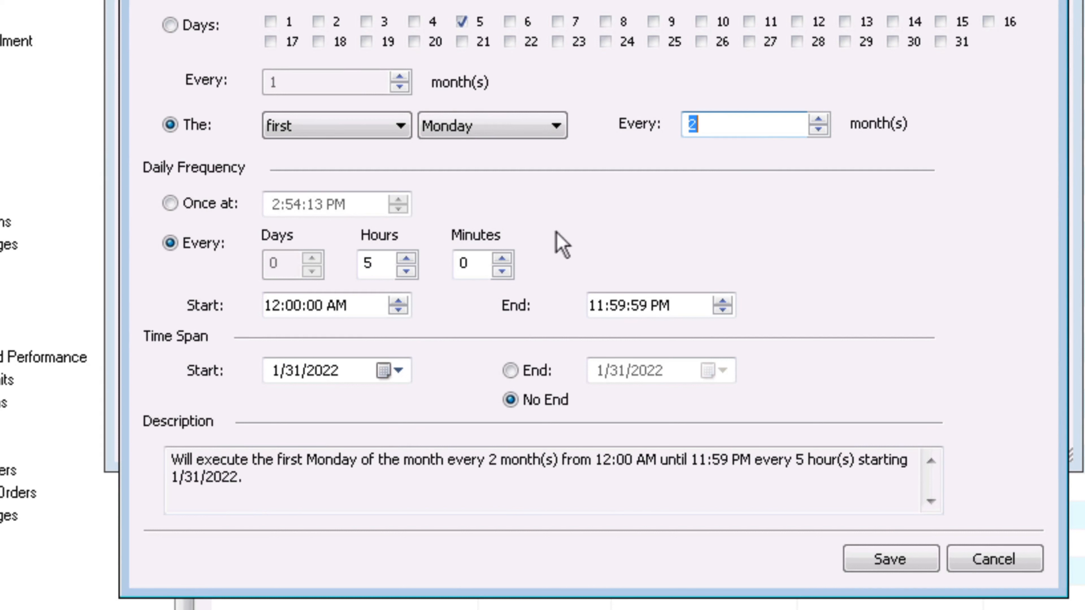
Make the schedule run once at 2:54:13 PM, starting 2/3/2022 with no end date, and save it
left_click(193, 203)
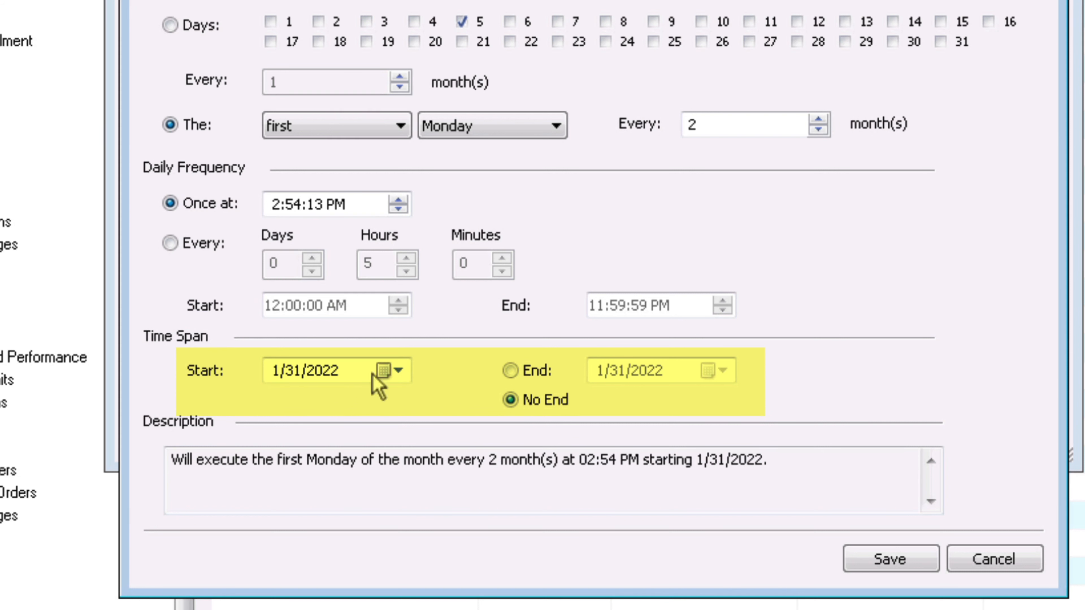
left_click(397, 371)
left_click(308, 559)
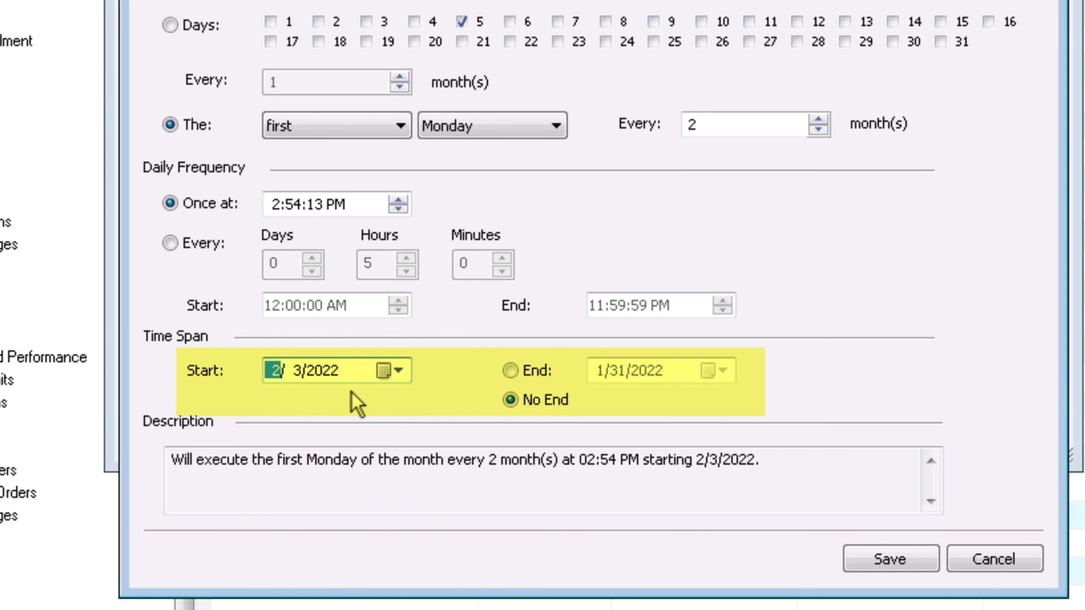
left_click(511, 371)
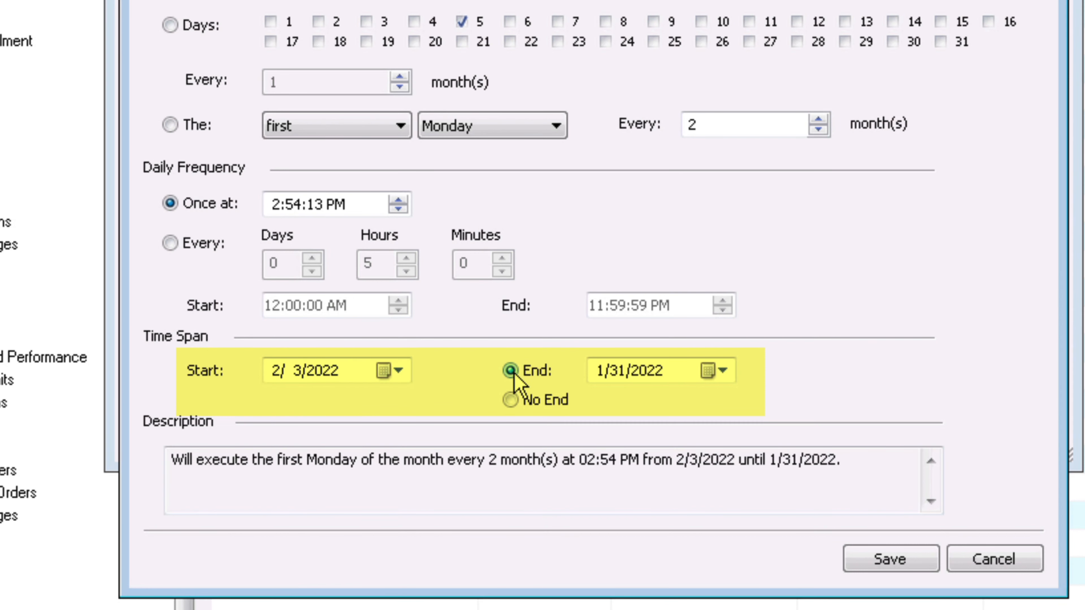
left_click(515, 401)
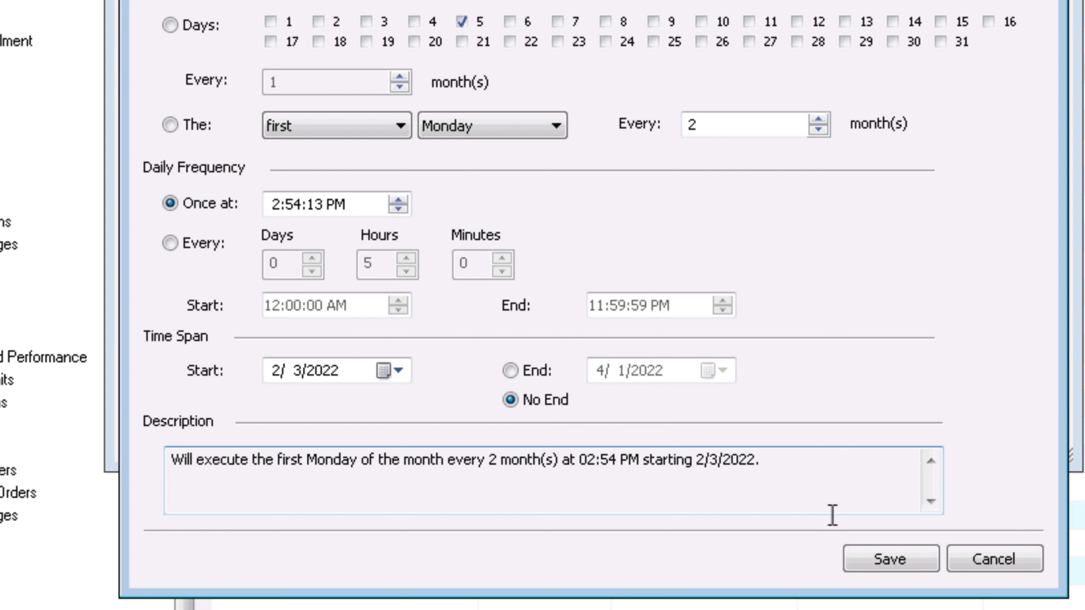
left_click(890, 560)
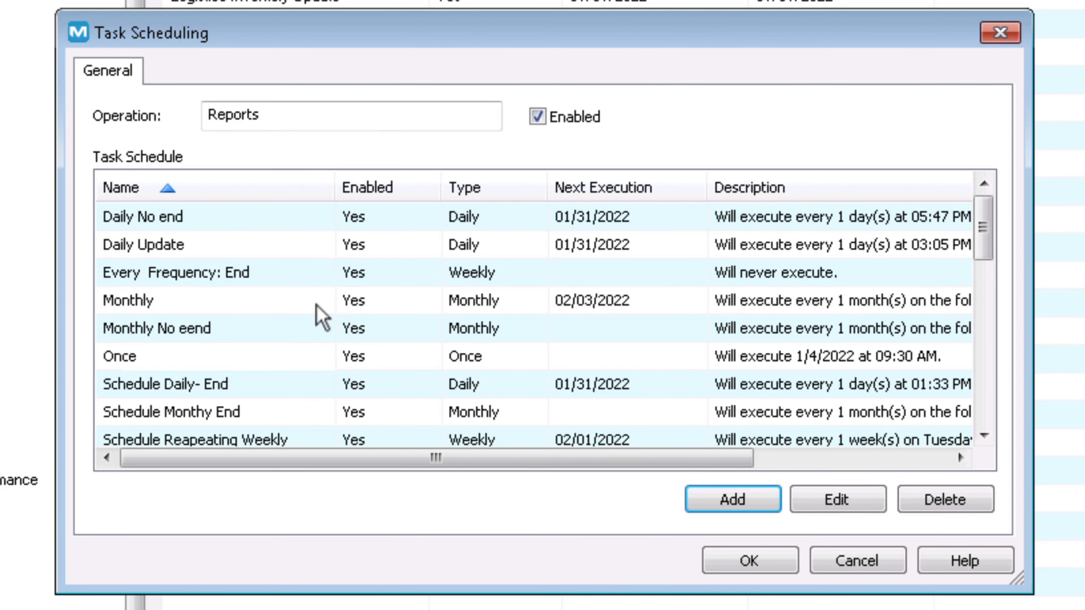
Edit the Daily No end schedule so that it repeats every 2 days
left_click(172, 217)
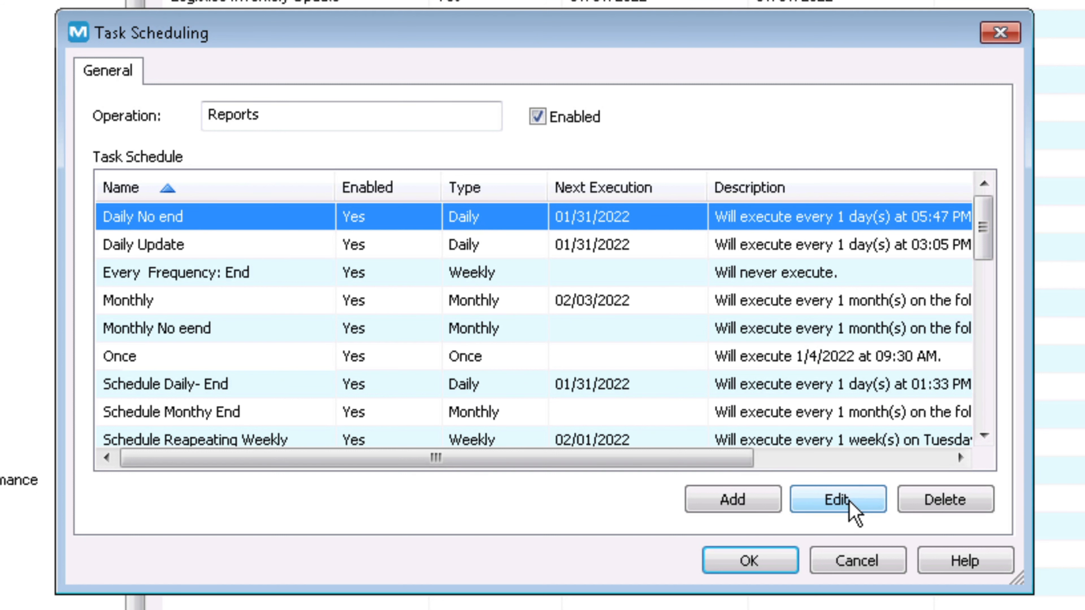
left_click(837, 509)
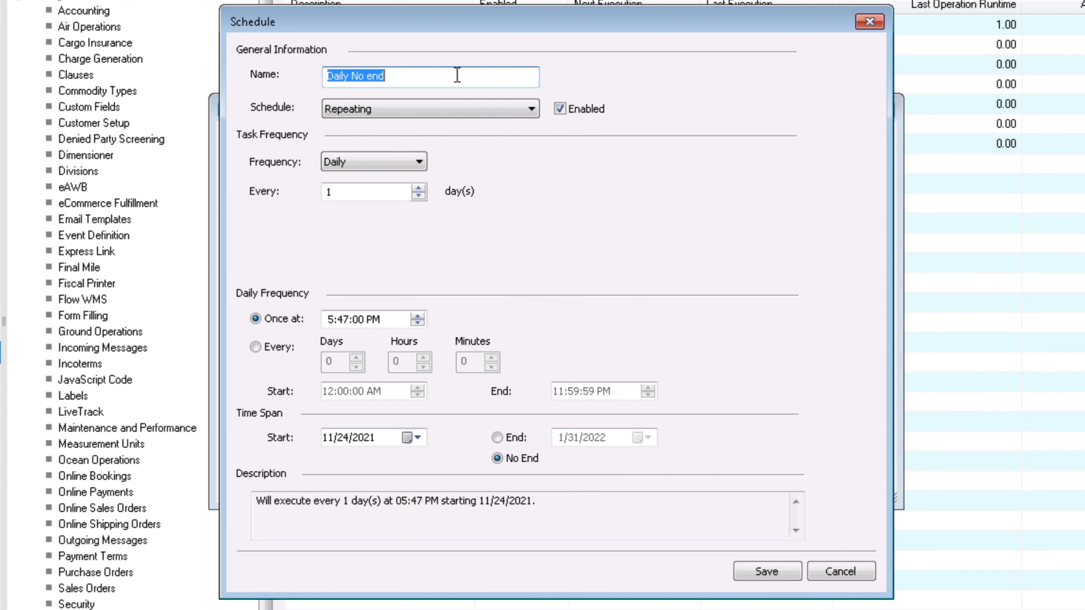
left_click(457, 75)
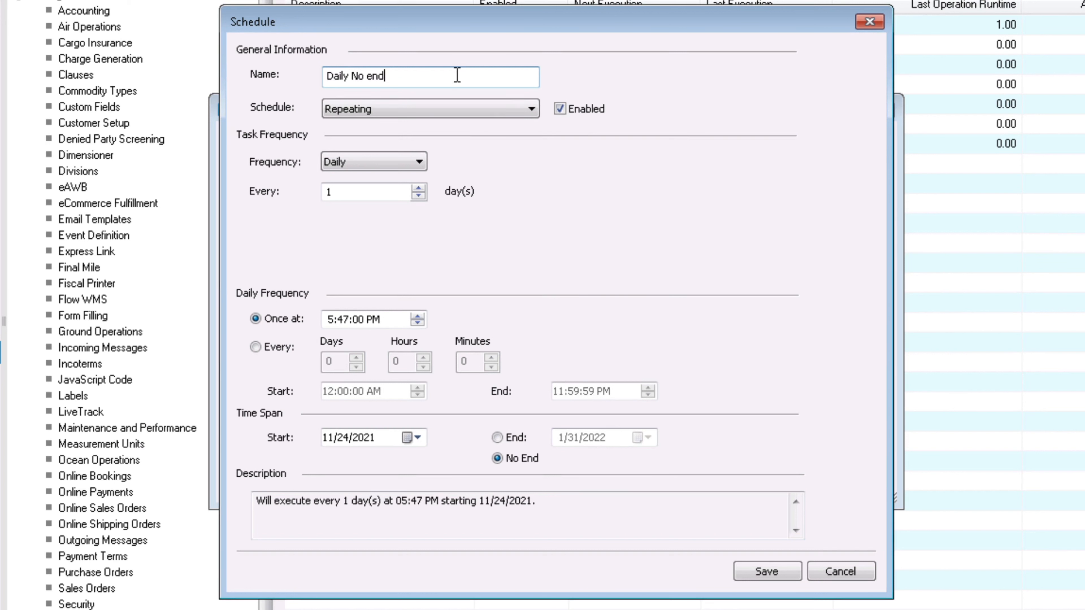
left_click(418, 188)
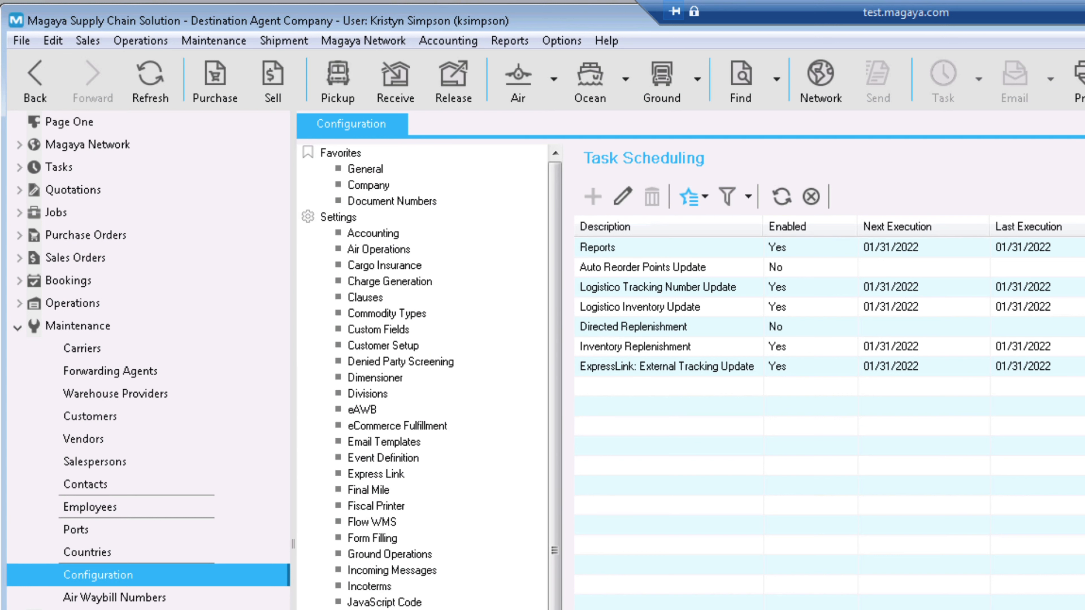
Open the schedules of the saved report Warehouse Receipts by Consignee that has the Yesterday date range
left_click(504, 43)
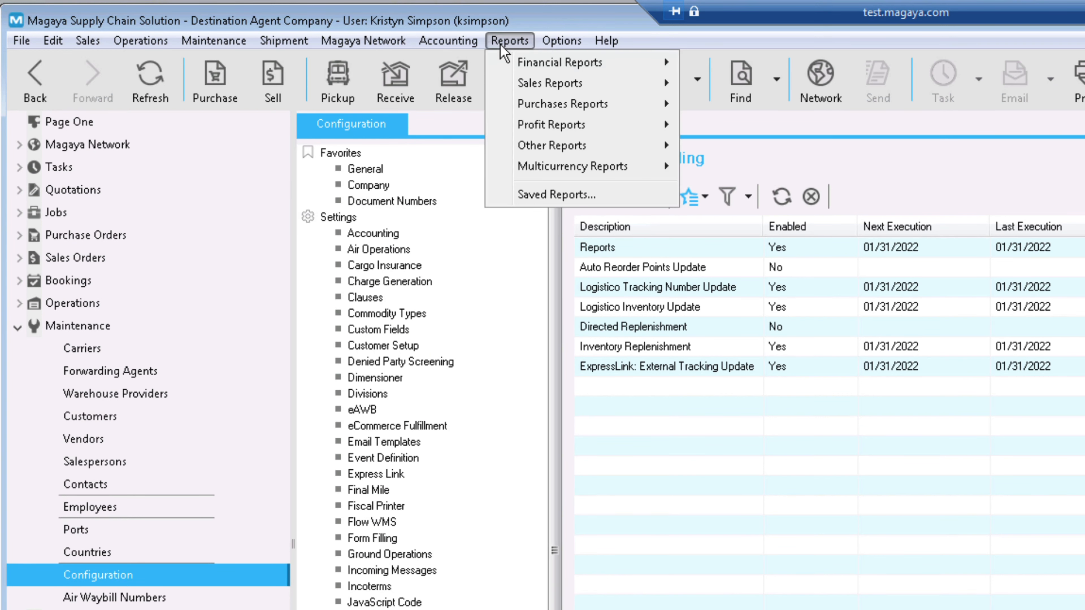
left_click(608, 198)
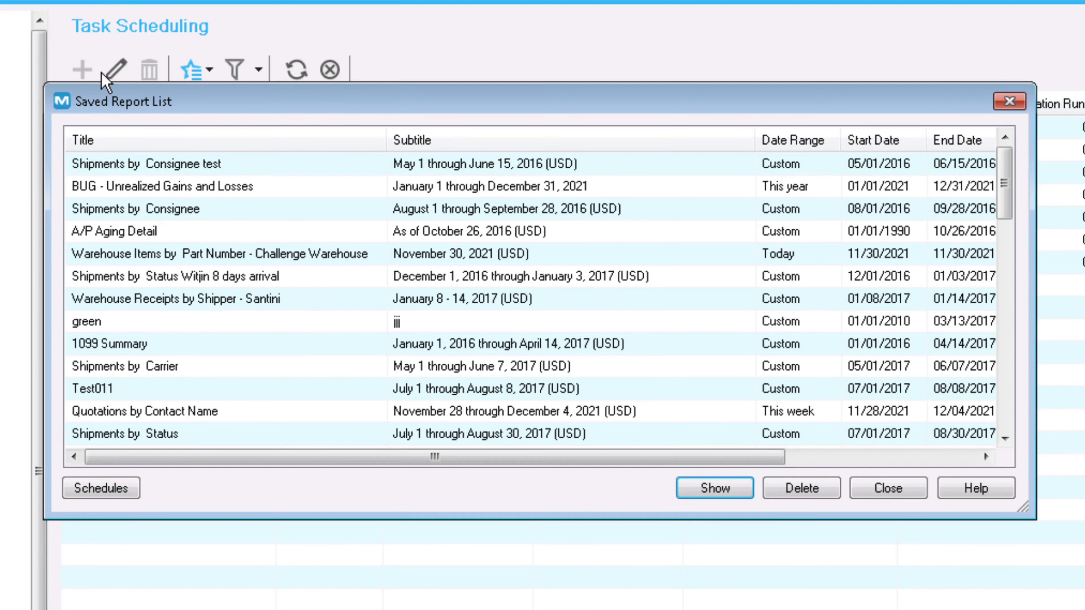
scroll(171, 234, "down", 6)
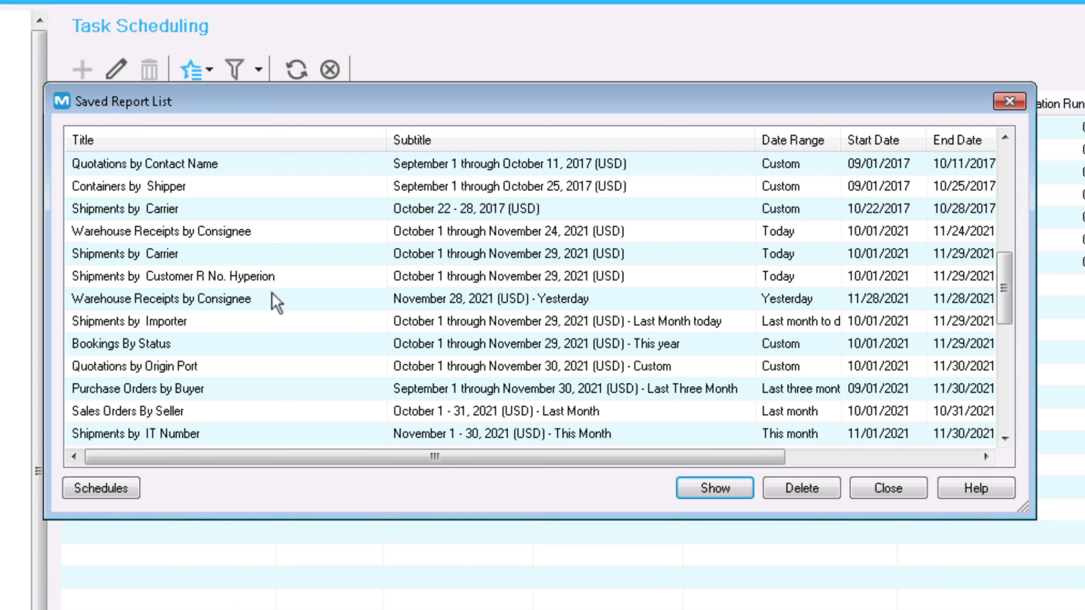
left_click(287, 308)
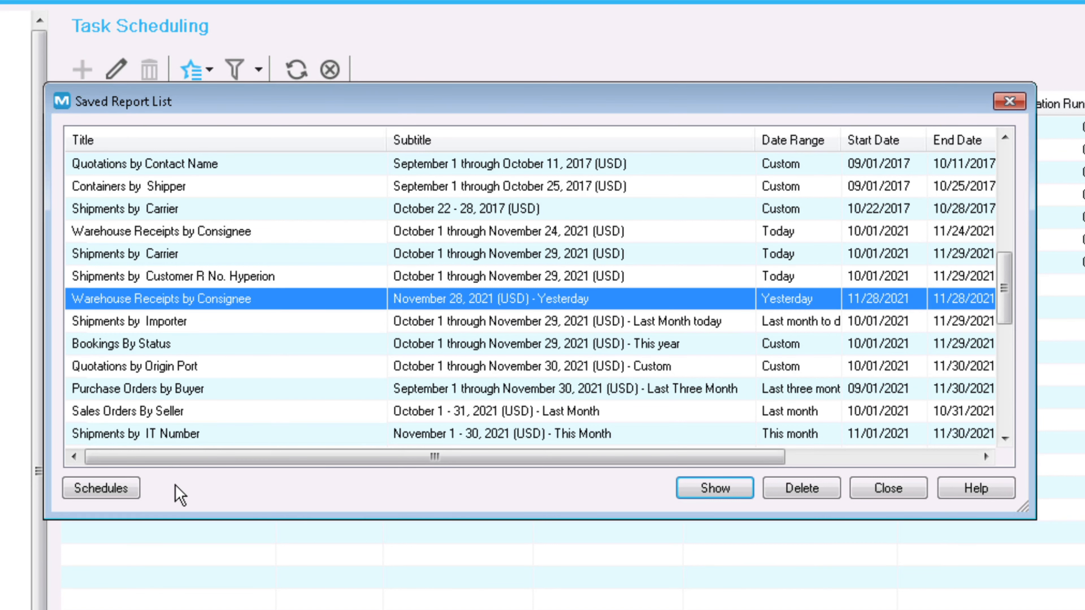
left_click(127, 493)
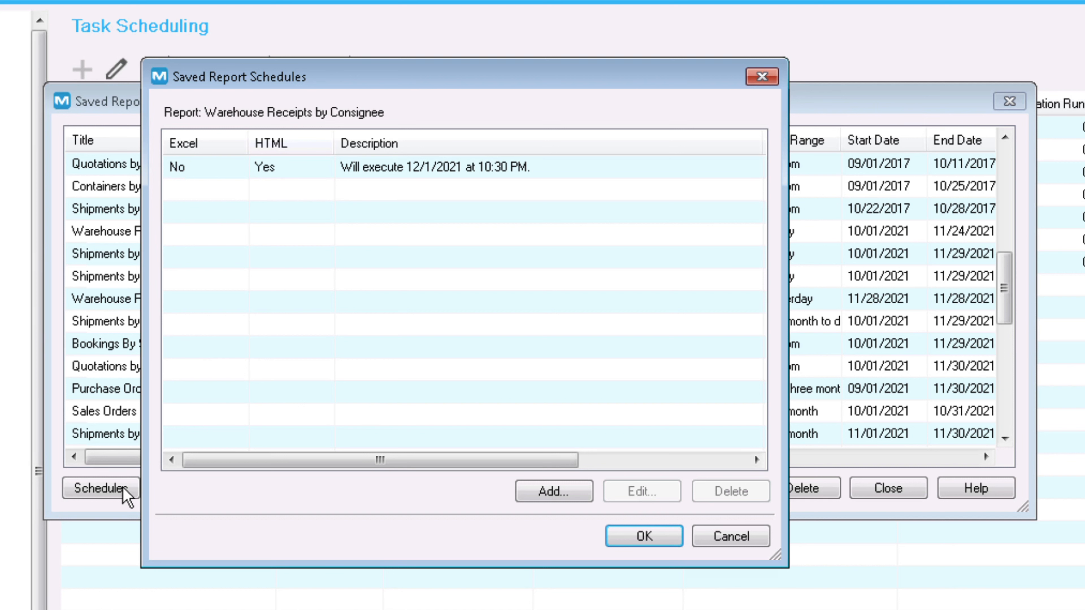
Add a new schedule entry to the report, using the Monthly on the First Monday schedule
left_click(555, 495)
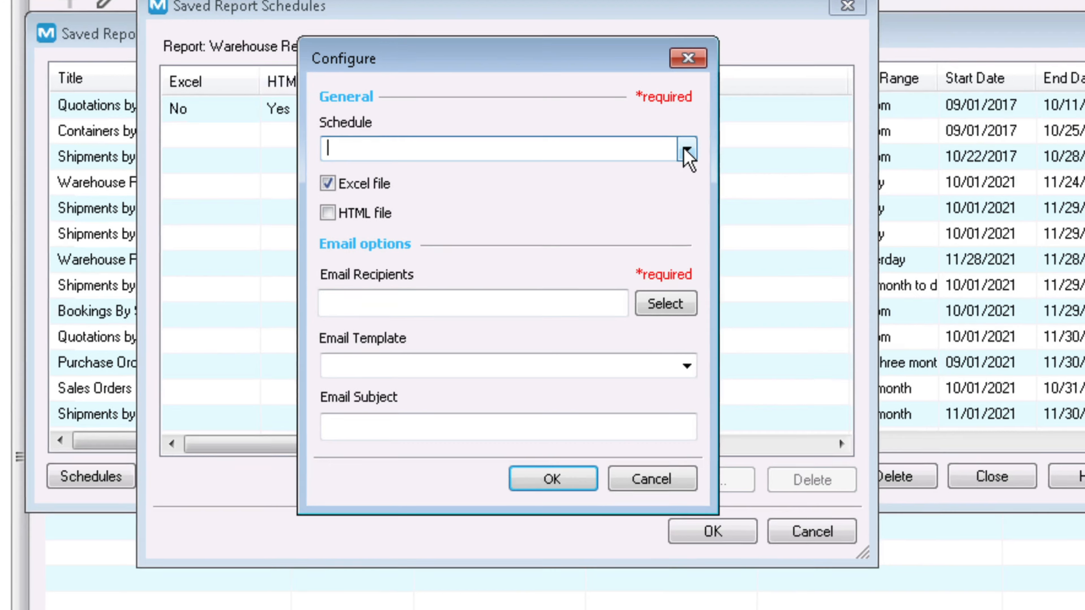
left_click(693, 160)
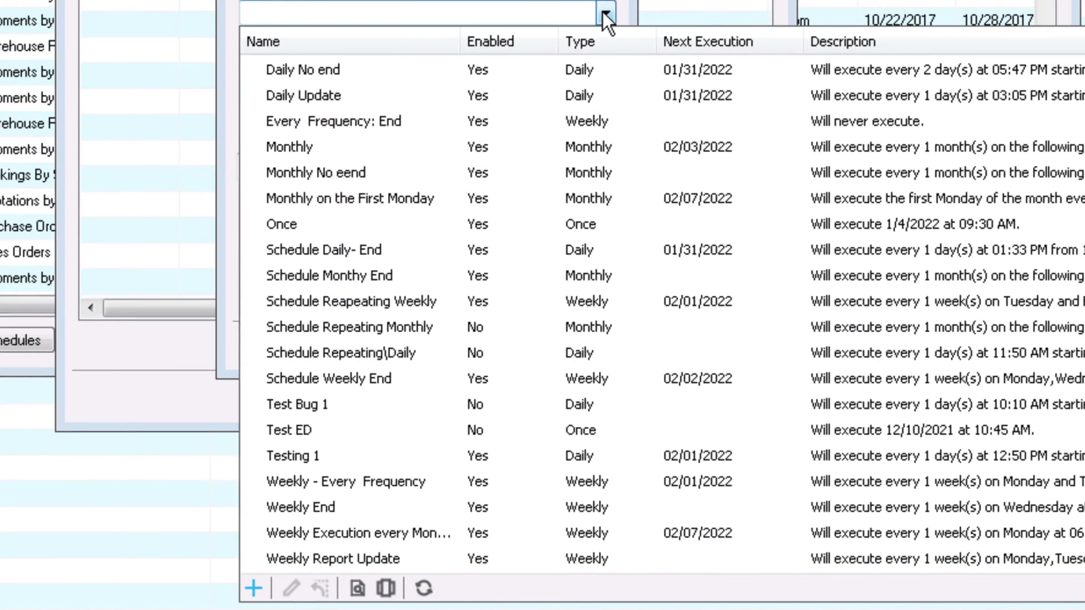
left_click(412, 200)
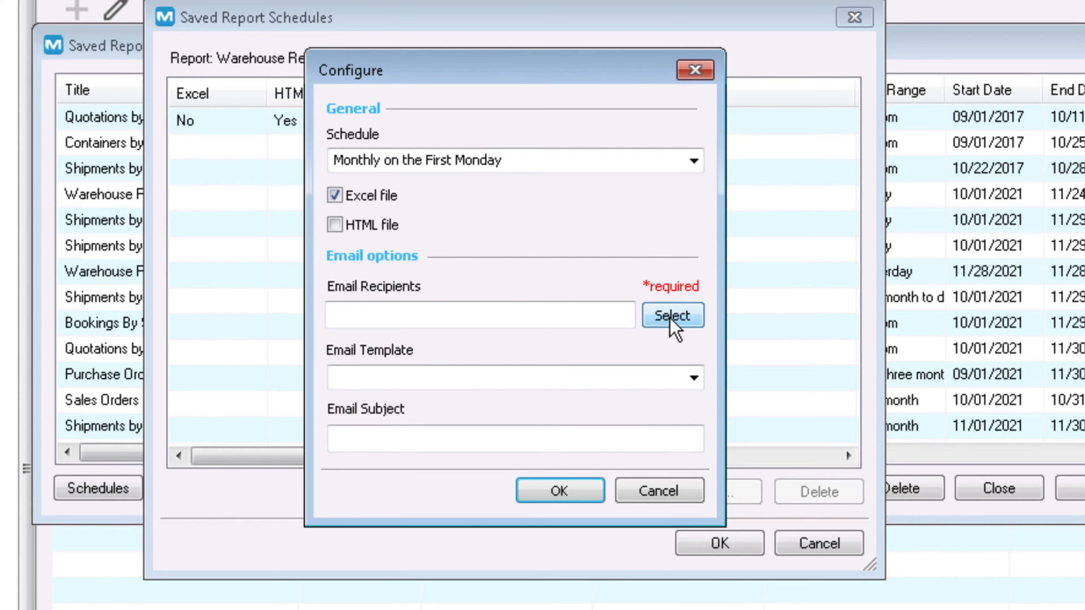
Add two contacts from the Customers list as email recipients of the scheduled report
left_click(673, 316)
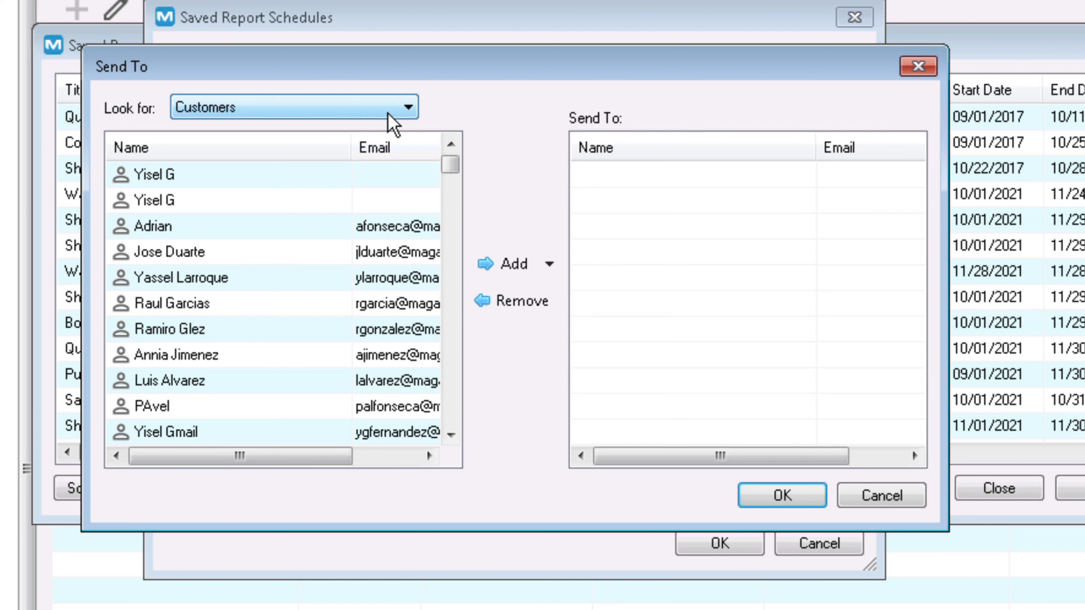
left_click(388, 113)
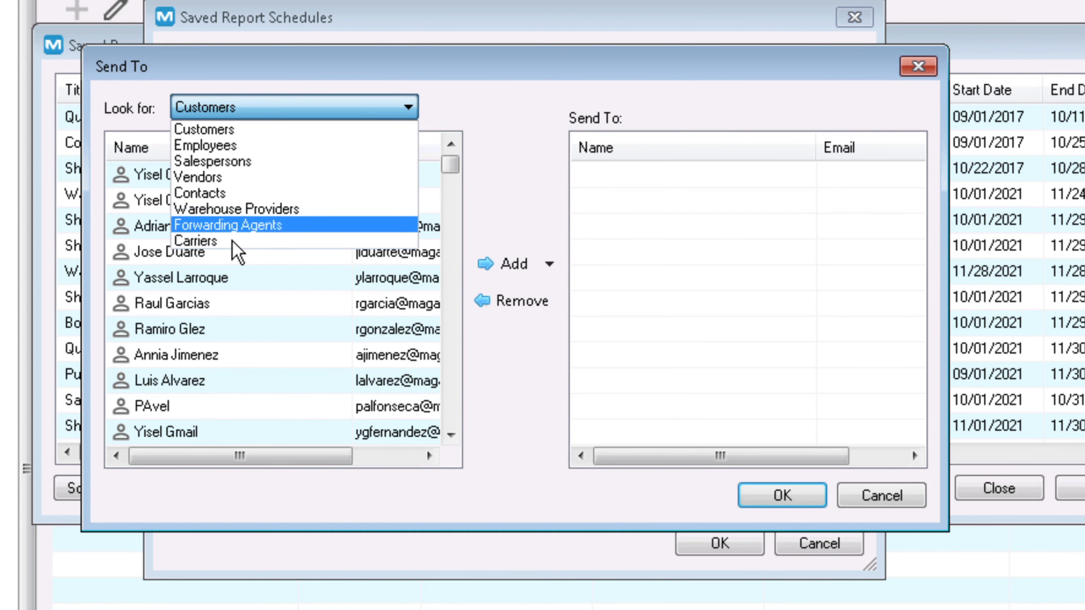
left_click(255, 130)
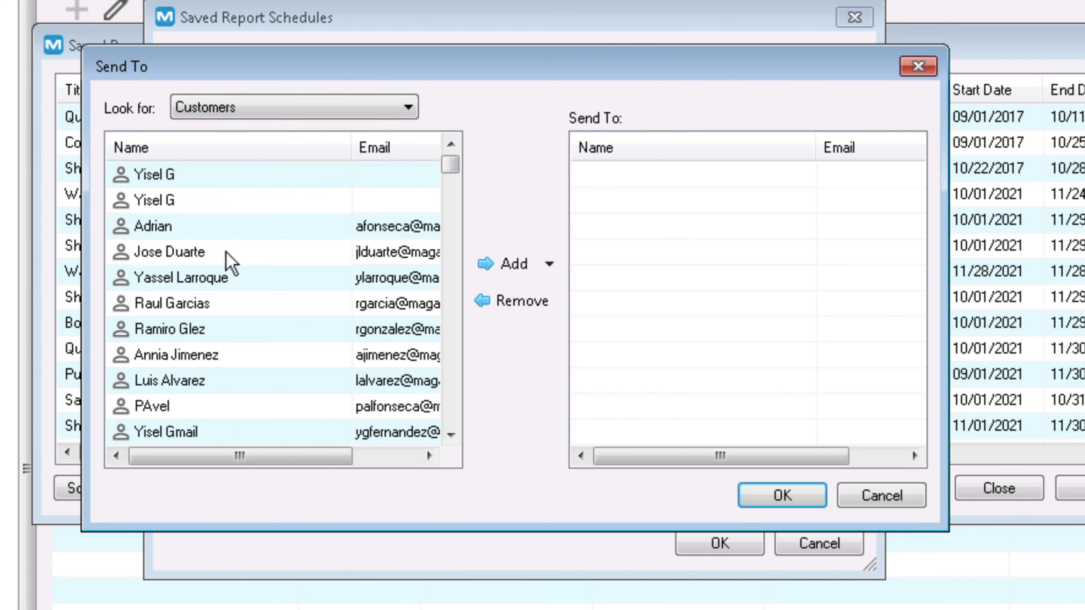
left_click(214, 308)
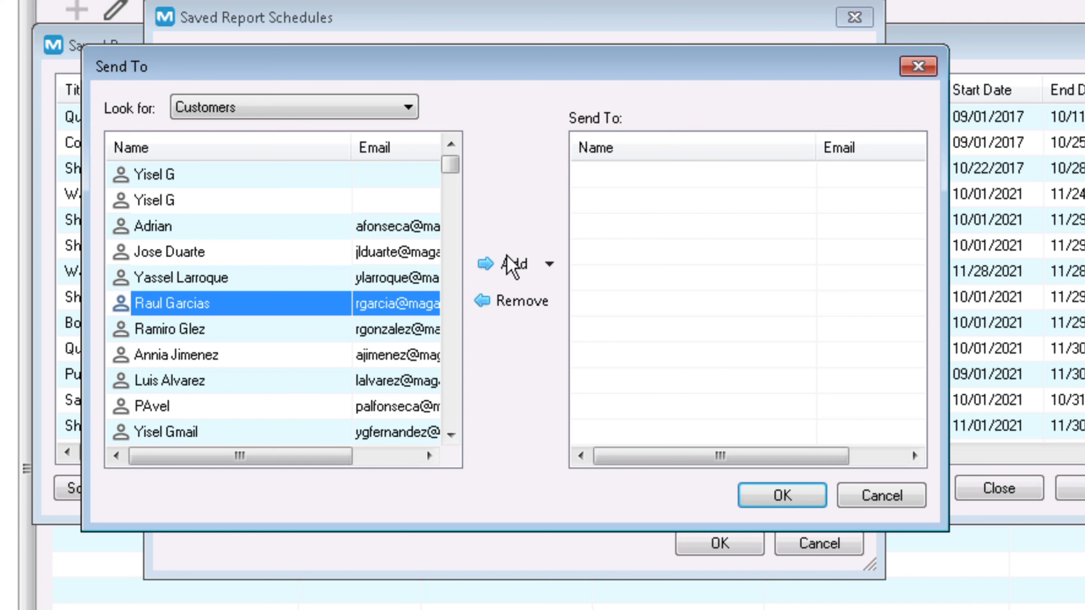
left_click(511, 264)
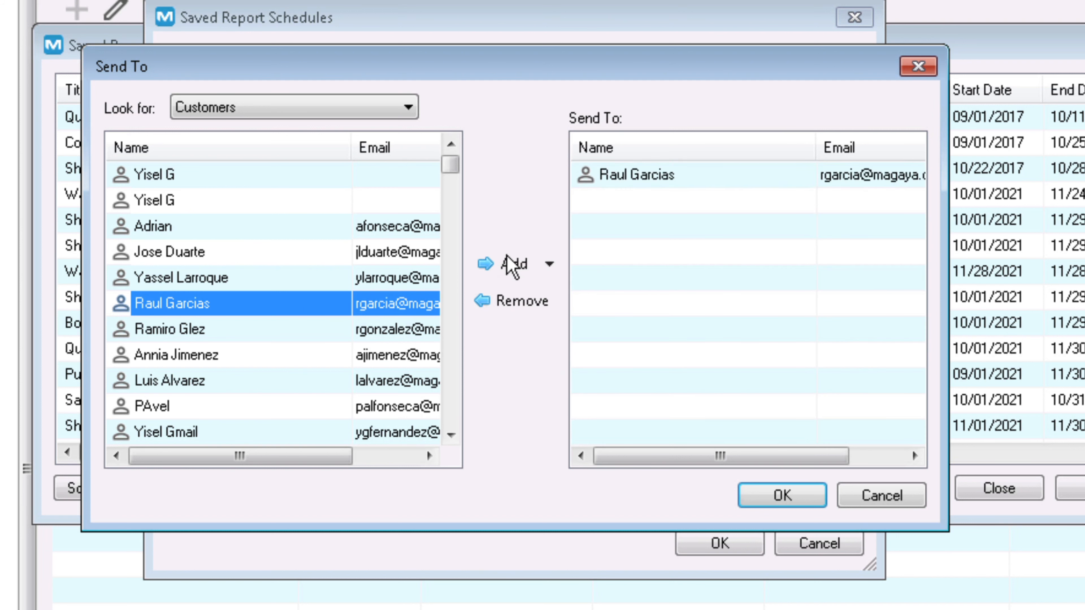
left_click(143, 408)
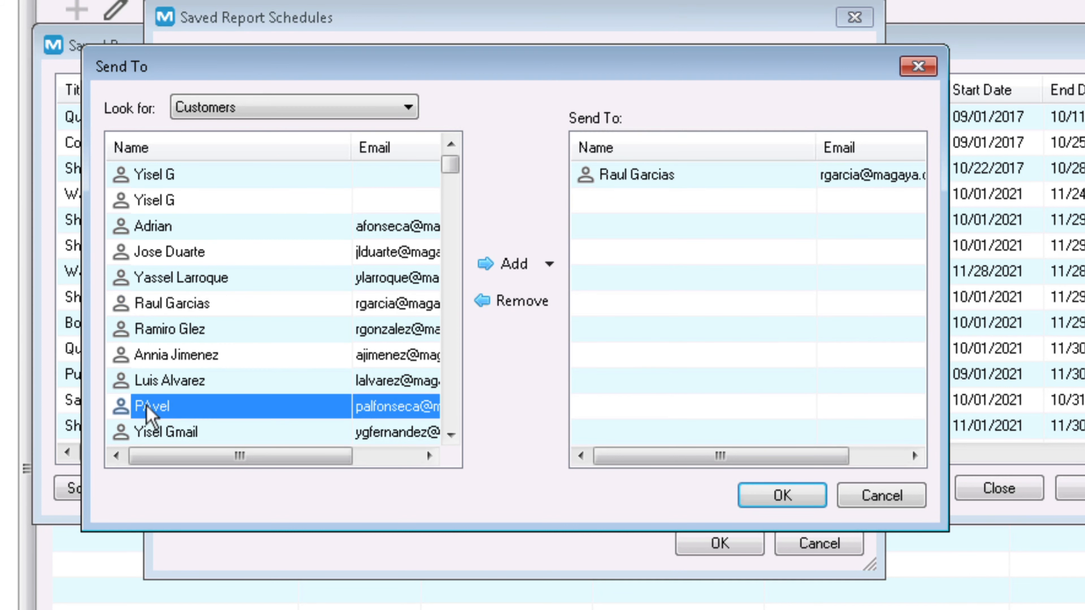
left_click(506, 274)
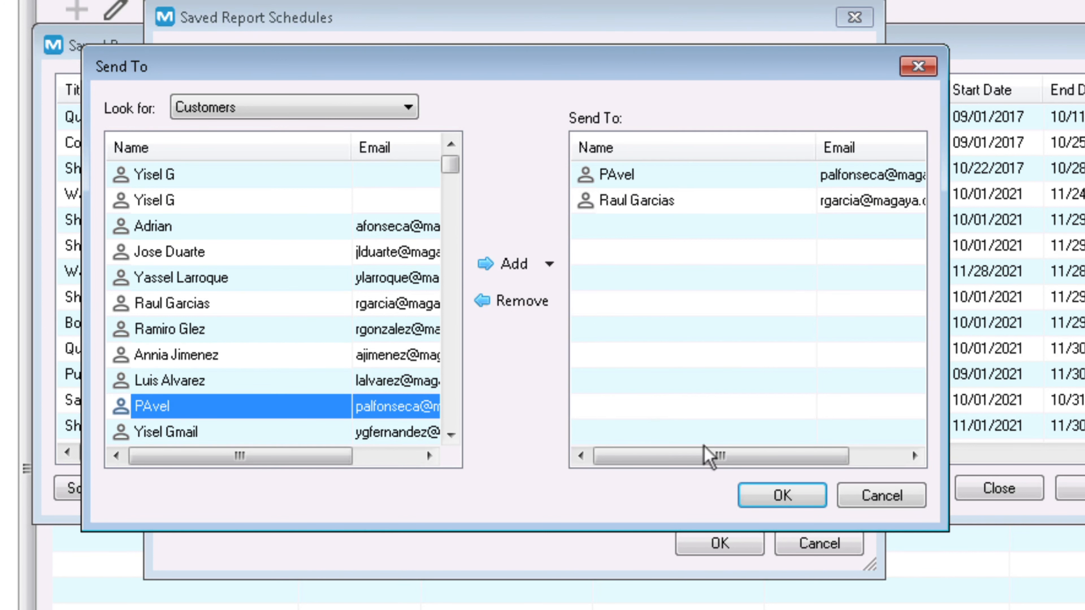
left_click(767, 502)
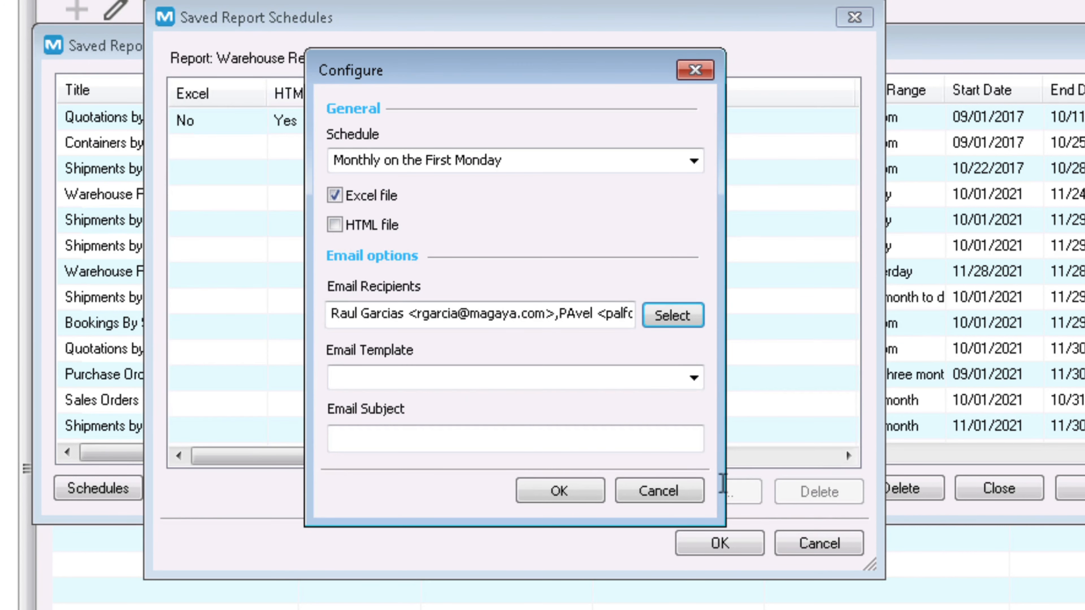
left_click(694, 378)
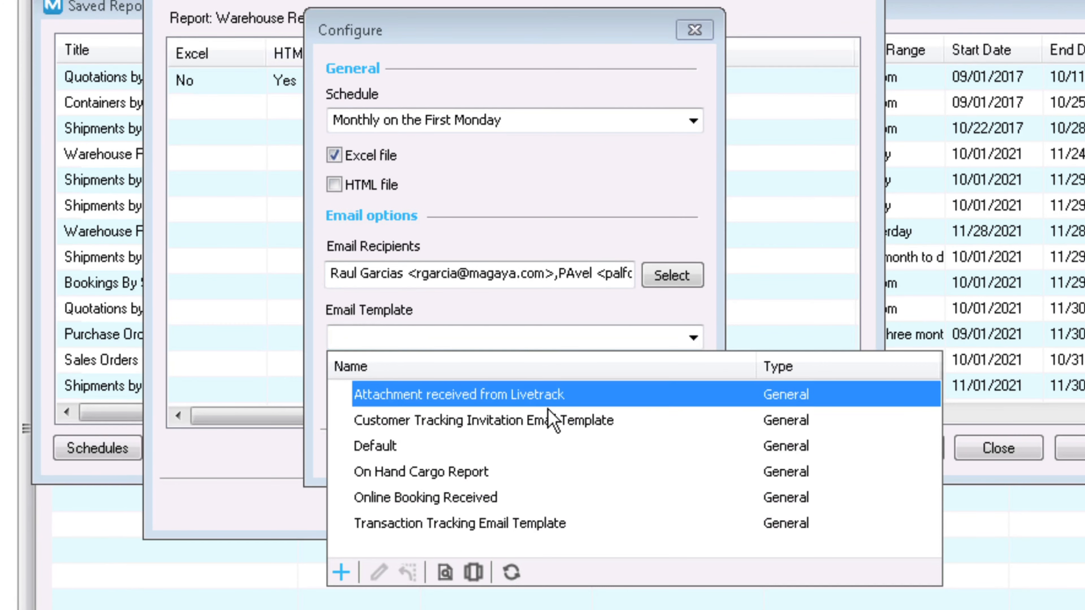
left_click(409, 447)
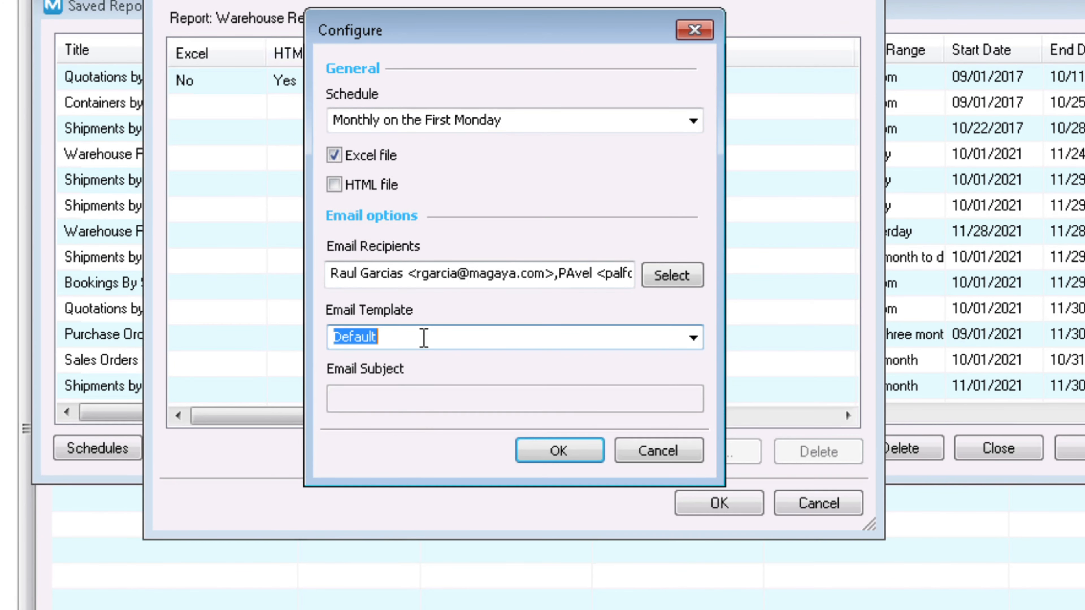
key("Delete")
Set the email subject to "Monthly Schedule" and confirm the report's schedule configuration
left_click(424, 392)
type("Monthly Scheud")
key("BackSpace")
key("BackSpace")
type("dule")
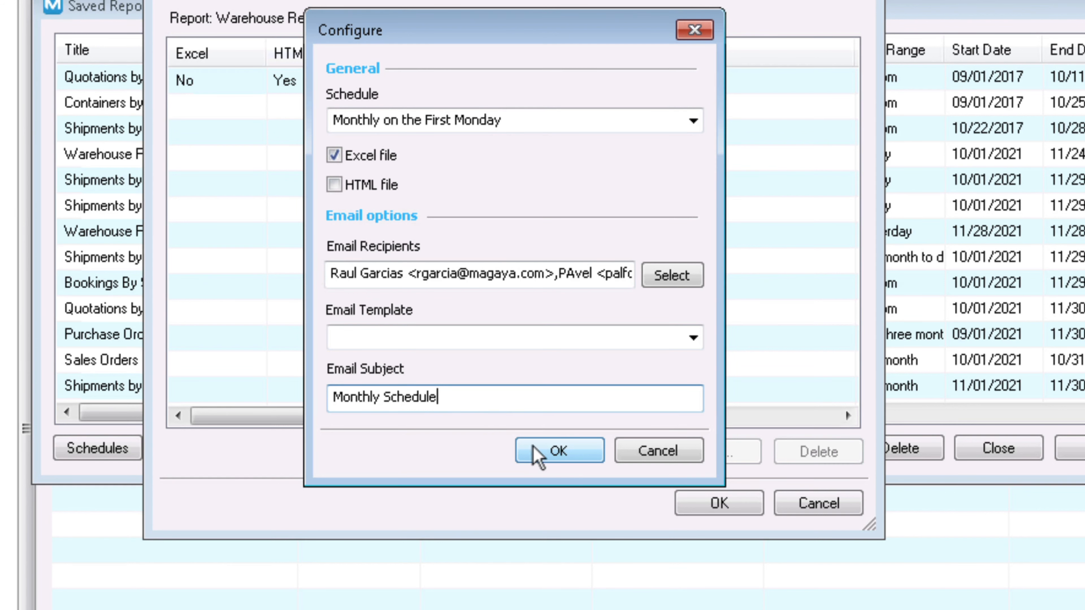
left_click(536, 452)
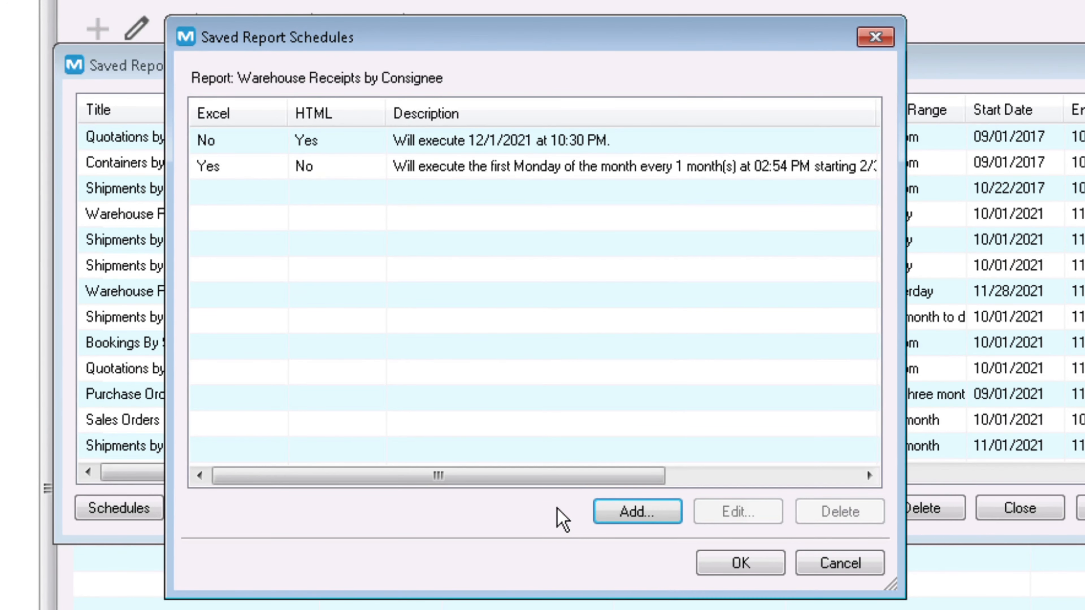